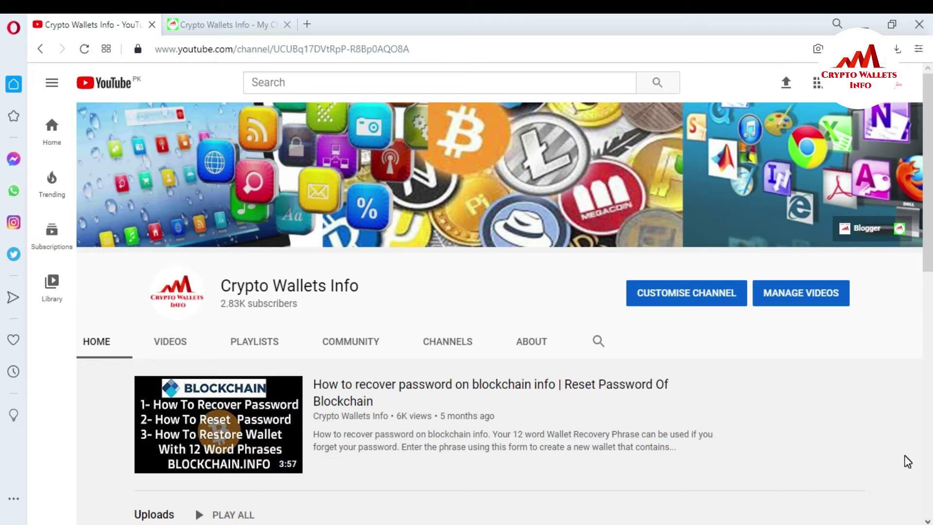
- In the Google tab, search for blockchain.com
{"action": "left_click", "coordinate": [237, 21]}
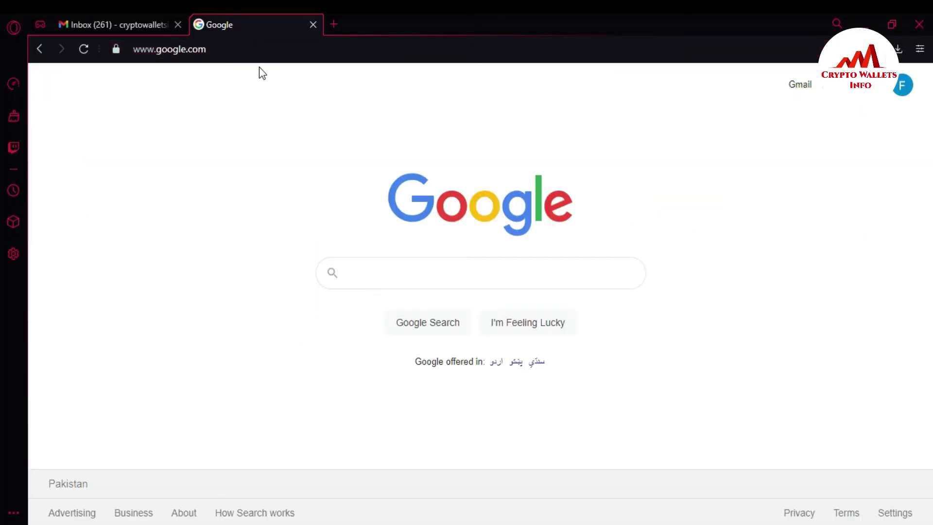
{"action": "left_click", "coordinate": [389, 269]}
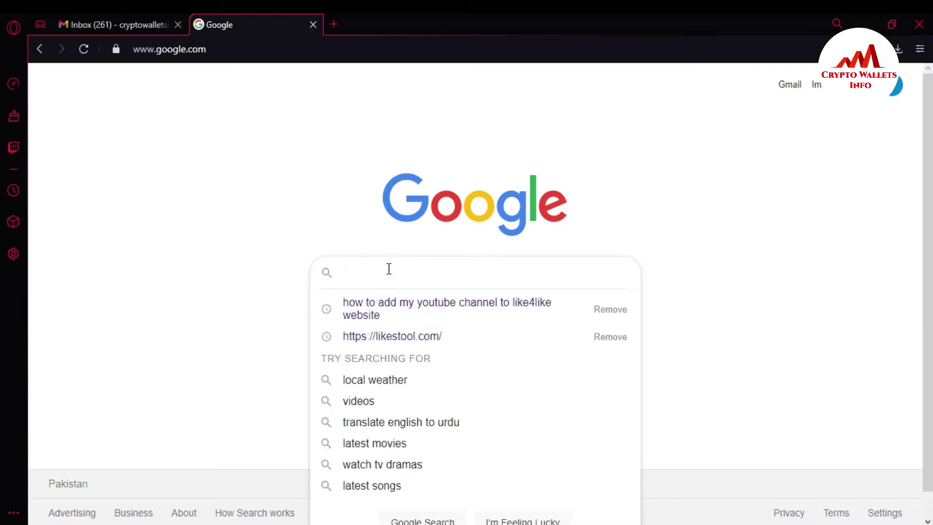
{"action": "type", "text": "blo"}
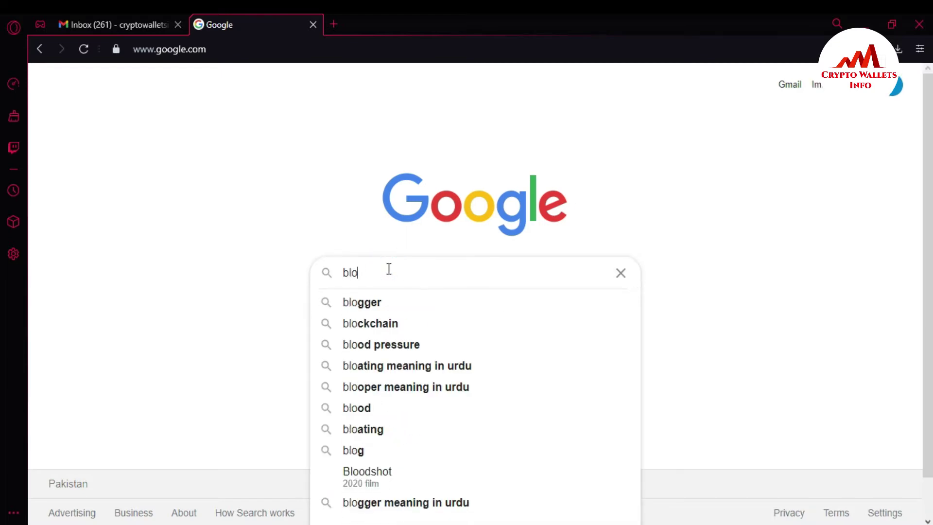
{"action": "type", "text": "ckc"}
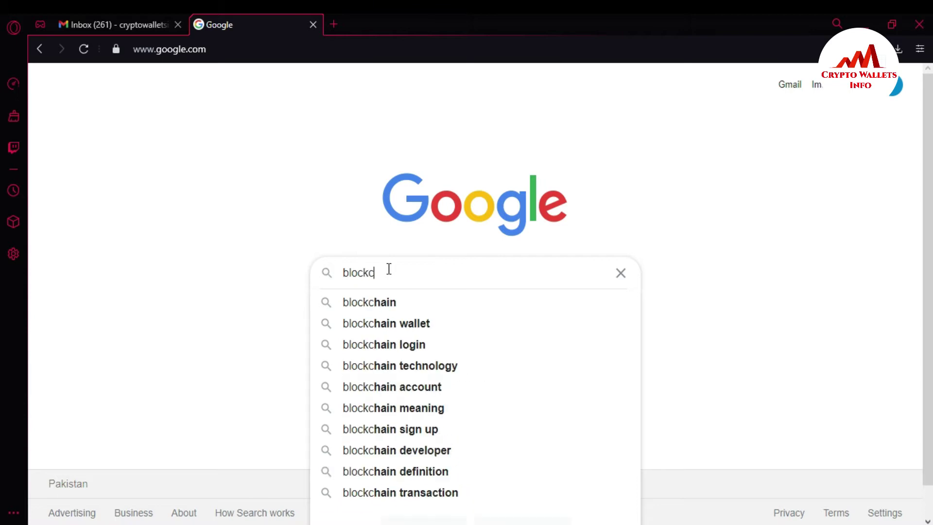
{"action": "type", "text": "hain.com"}
{"action": "key", "text": "Return"}
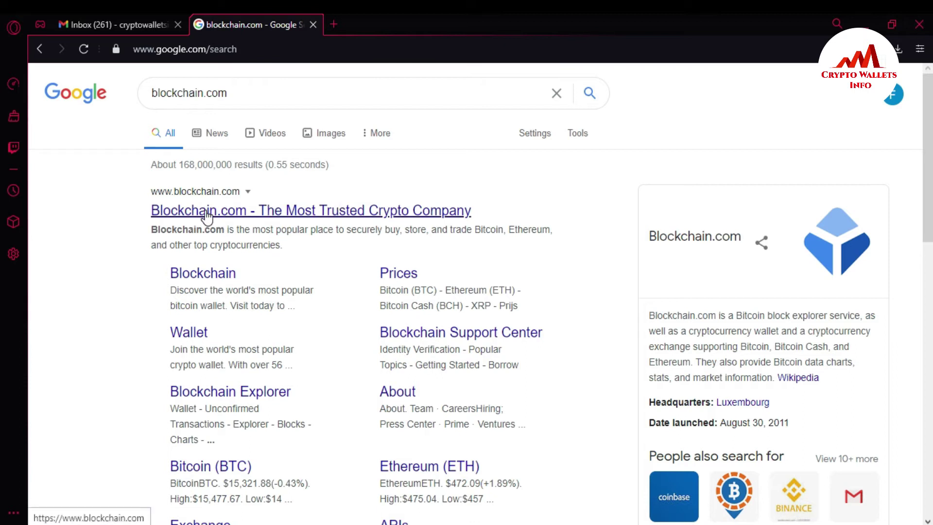
- Open the Blockchain.com result, scroll through the home page, then go to Sign Up
{"action": "left_click", "coordinate": [270, 212]}
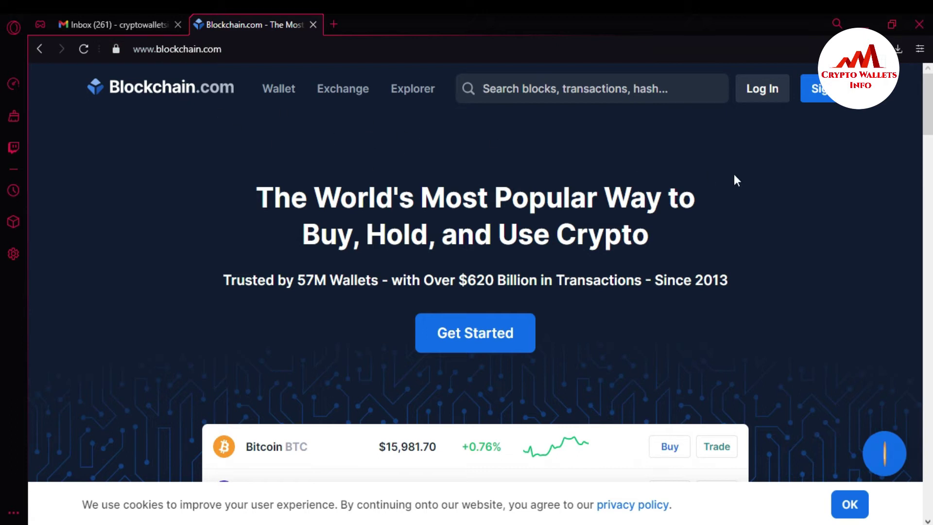
{"action": "left_click_drag", "start_coordinate": [928, 120], "coordinate": [927, 164]}
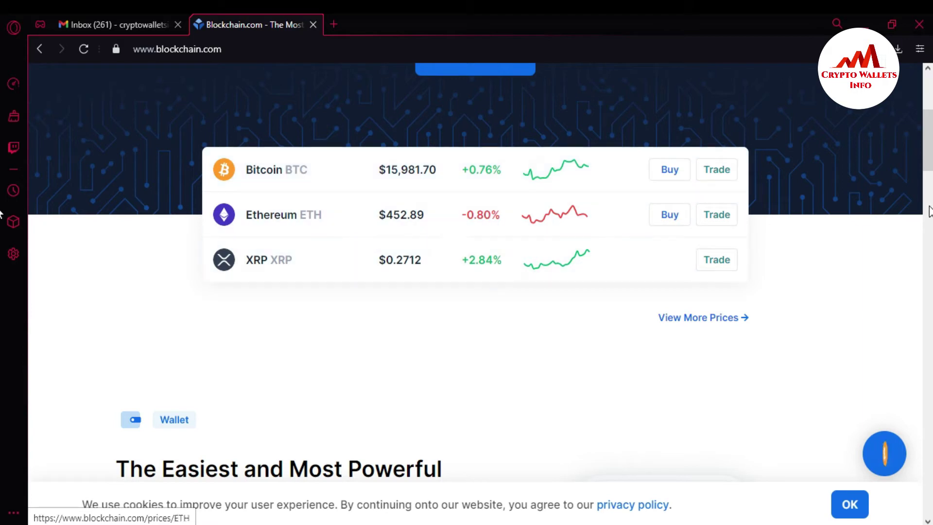
{"action": "scroll", "coordinate": [1, 138], "scroll_direction": "down", "scroll_amount": 5}
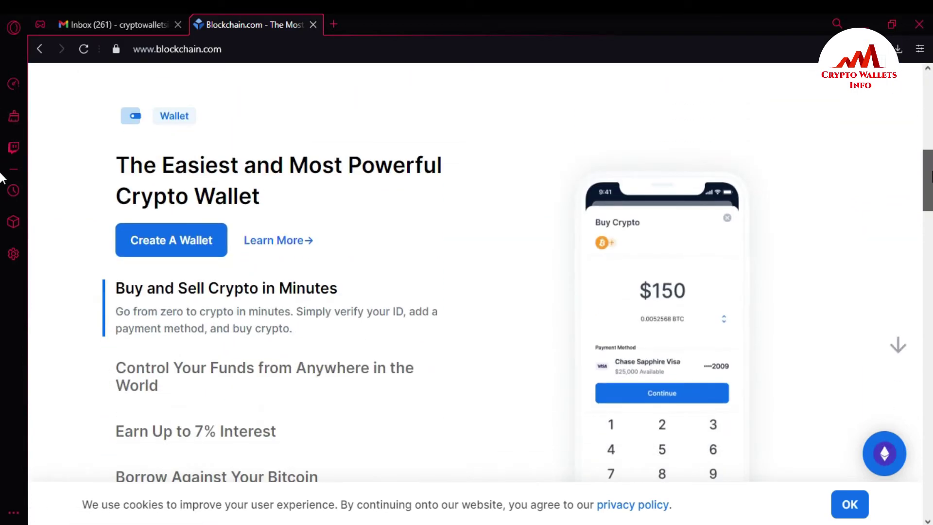
{"action": "scroll", "coordinate": [2, 178], "scroll_direction": "down", "scroll_amount": 5}
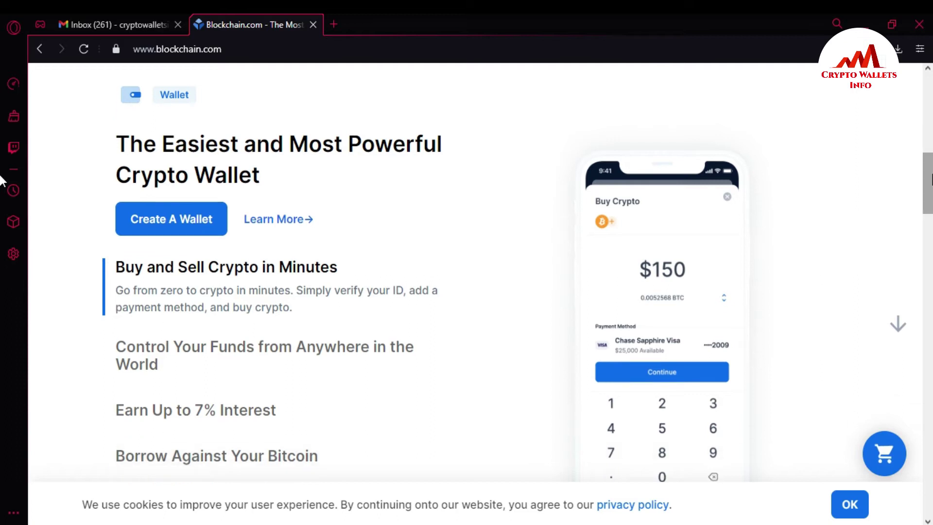
{"action": "scroll", "coordinate": [1, 219], "scroll_direction": "down", "scroll_amount": 7}
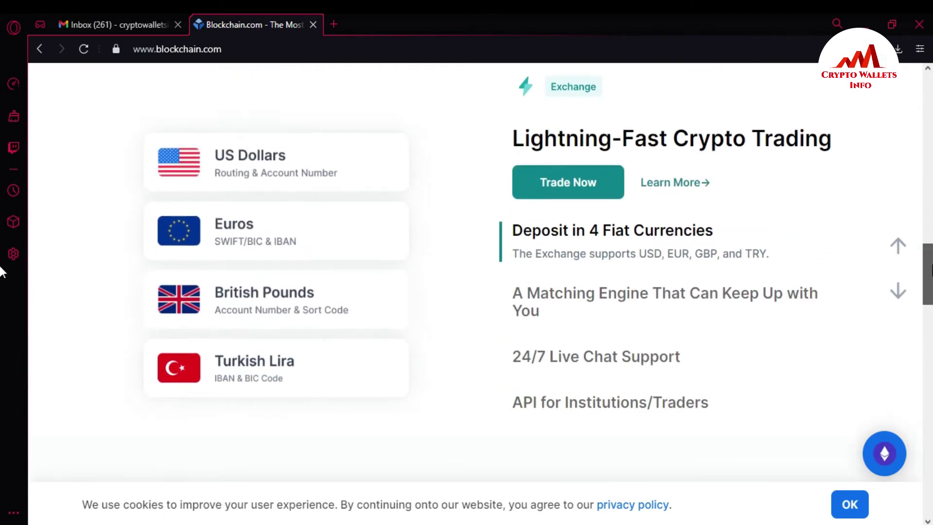
{"action": "scroll", "coordinate": [1, 272], "scroll_direction": "down", "scroll_amount": 8}
{"action": "scroll", "coordinate": [2, 352], "scroll_direction": "down", "scroll_amount": 11}
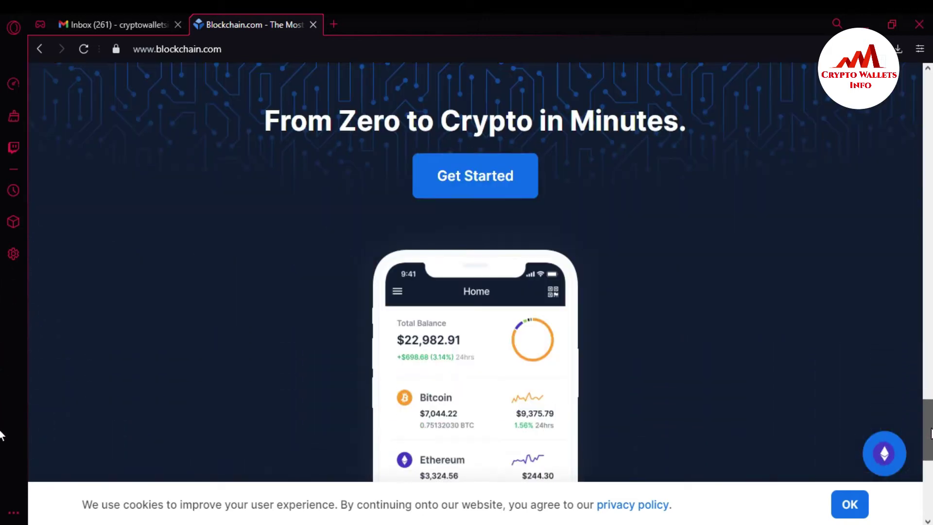
{"action": "scroll", "coordinate": [2, 435], "scroll_direction": "down", "scroll_amount": 3}
{"action": "left_click_drag", "start_coordinate": [930, 448], "coordinate": [3, 105]}
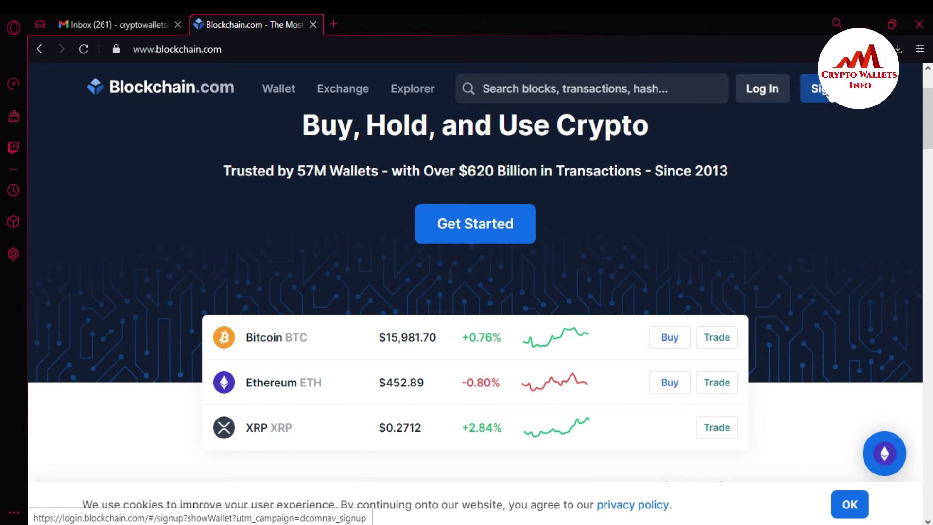
{"action": "left_click", "coordinate": [830, 92]}
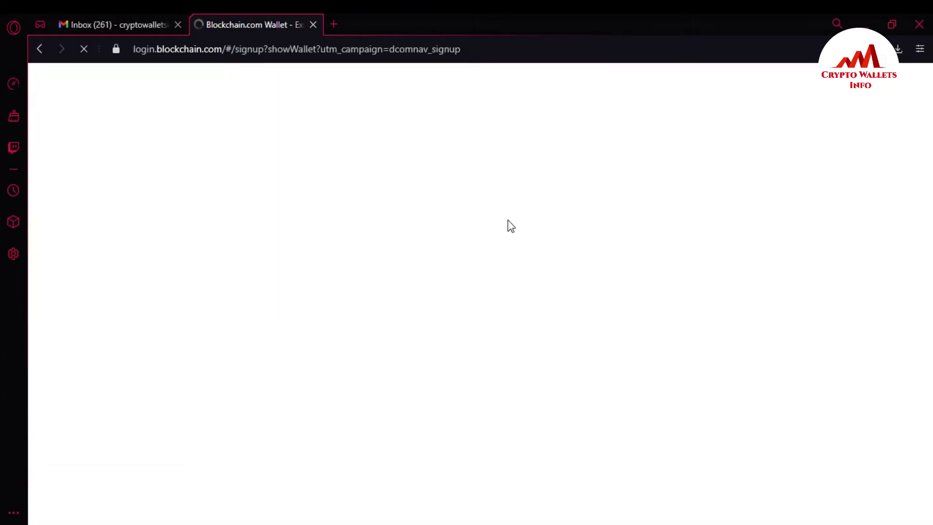
- Start entering the email on the wallet sign-up form and return to the email field
{"action": "type", "text": "c"}
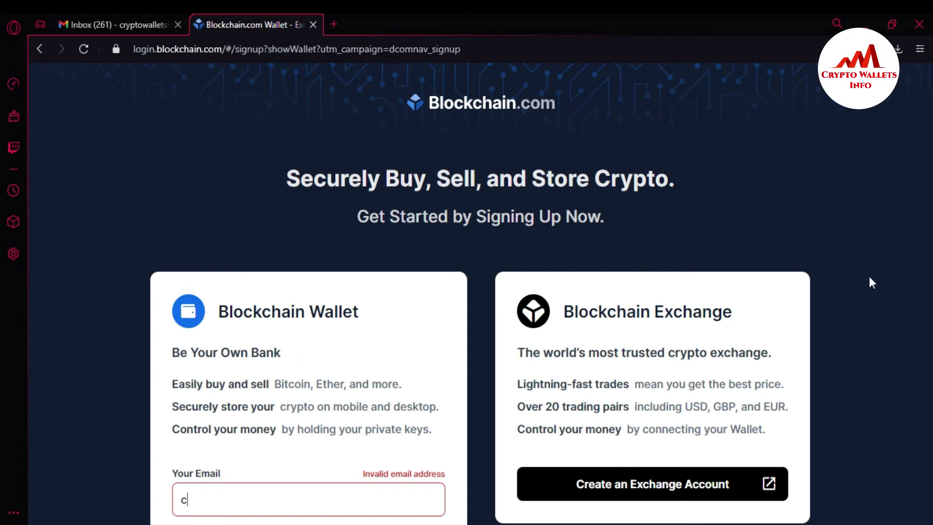
{"action": "scroll", "coordinate": [903, 309], "scroll_direction": "down", "scroll_amount": 2}
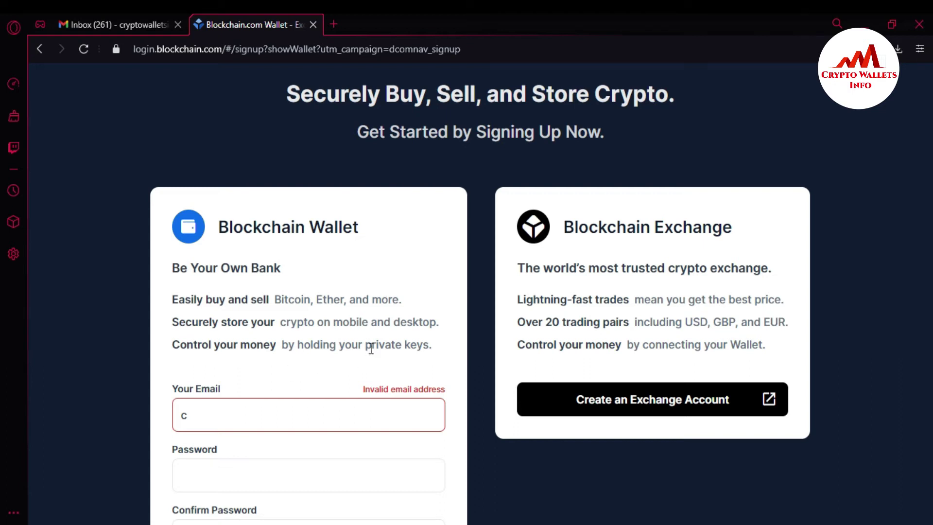
{"action": "left_click", "coordinate": [252, 417]}
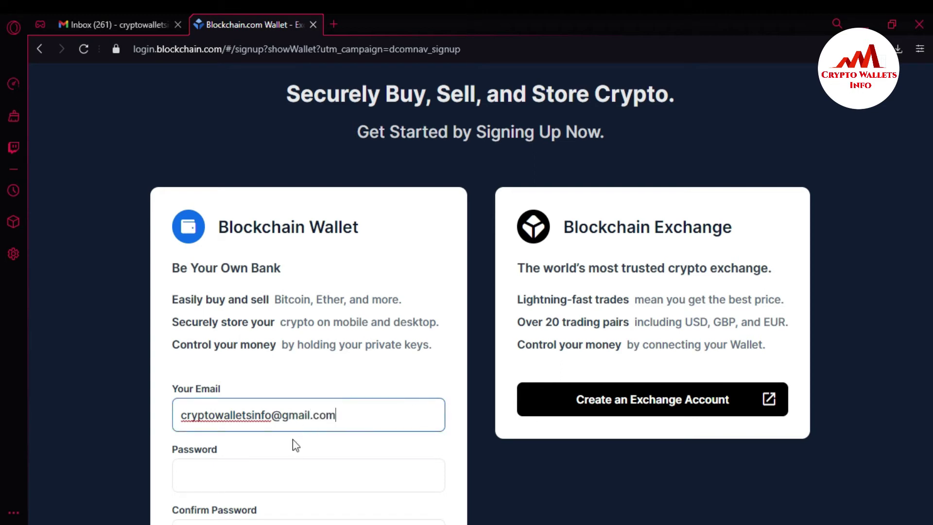
- Fill in Your Email with the account e-mail address and type a password
{"action": "left_click", "coordinate": [274, 475]}
{"action": "scroll", "coordinate": [272, 435], "scroll_direction": "down", "scroll_amount": 5}
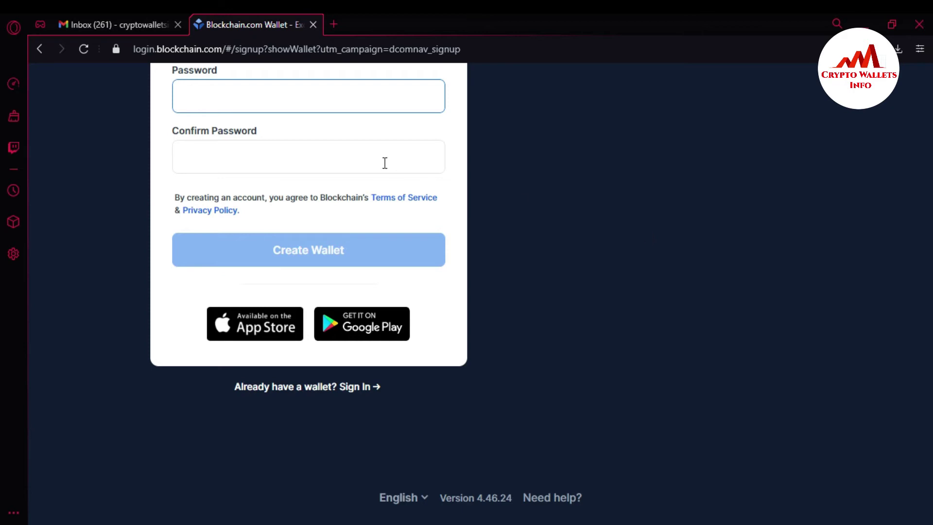
{"action": "type", "text": "*****"}
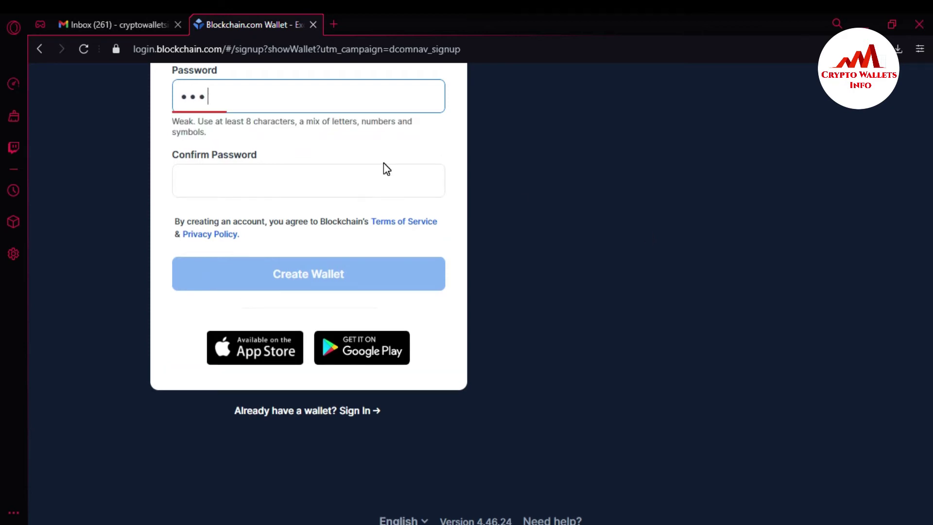
{"action": "type", "text": "*"}
{"action": "type", "text": "•••••"}
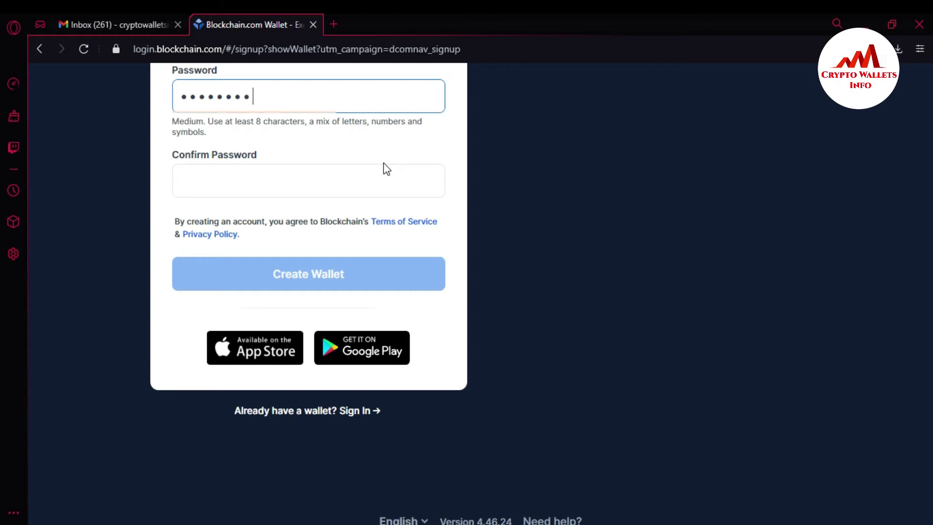
{"action": "type", "text": "•••"}
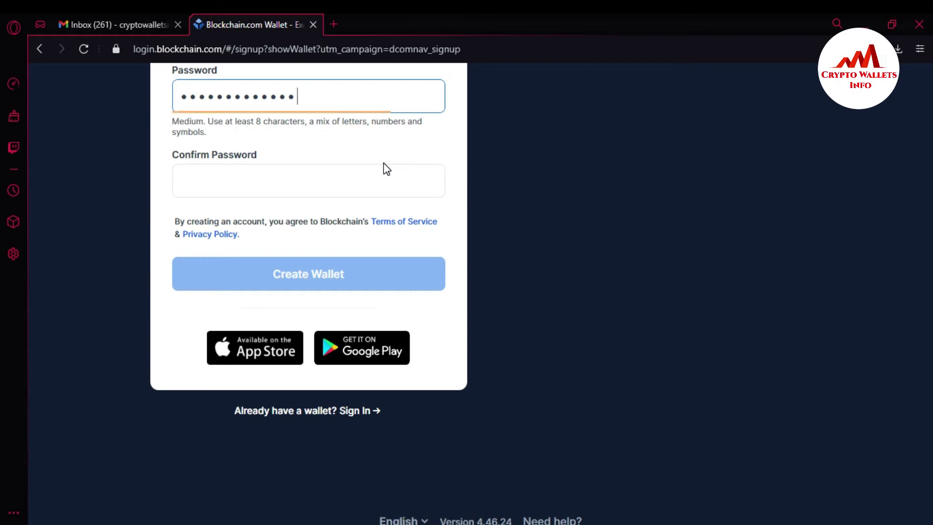
- Retype the same password in Confirm Password
{"action": "left_click", "coordinate": [317, 187]}
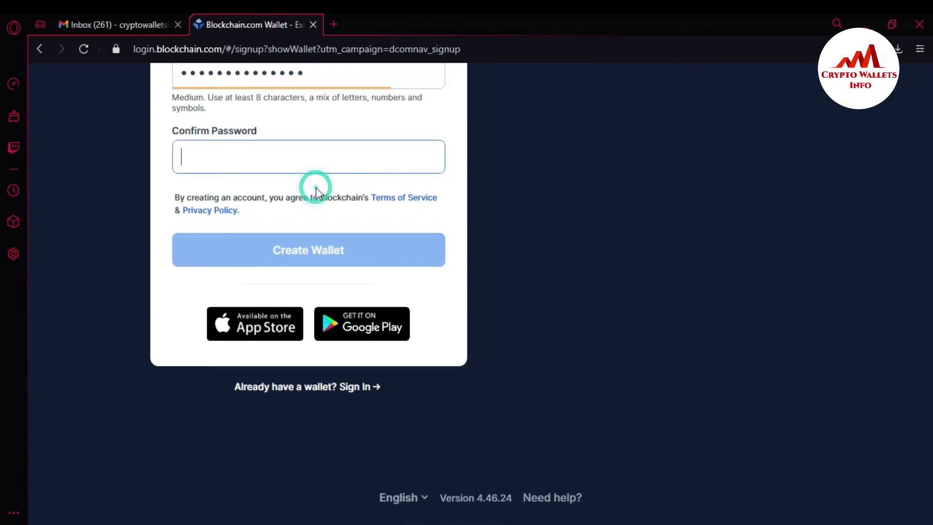
{"action": "type", "text": "••••••"}
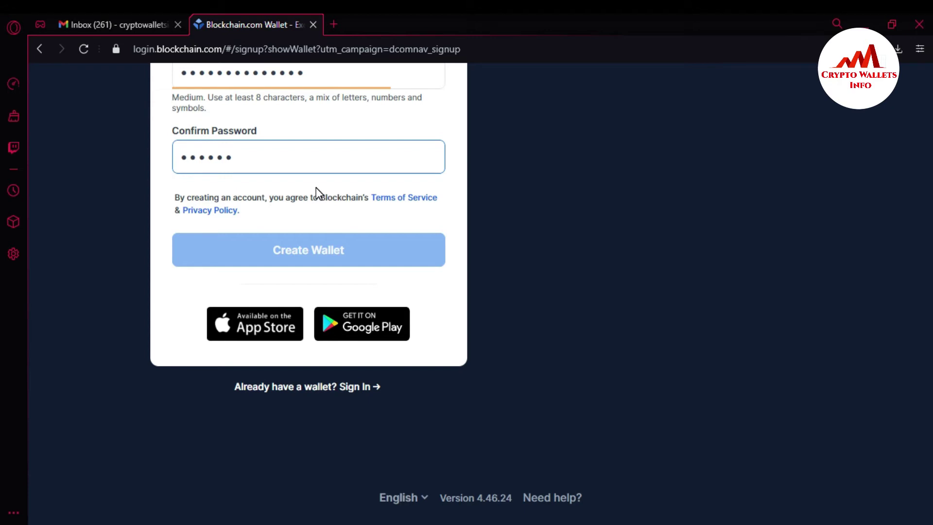
{"action": "type", "text": "••••••••"}
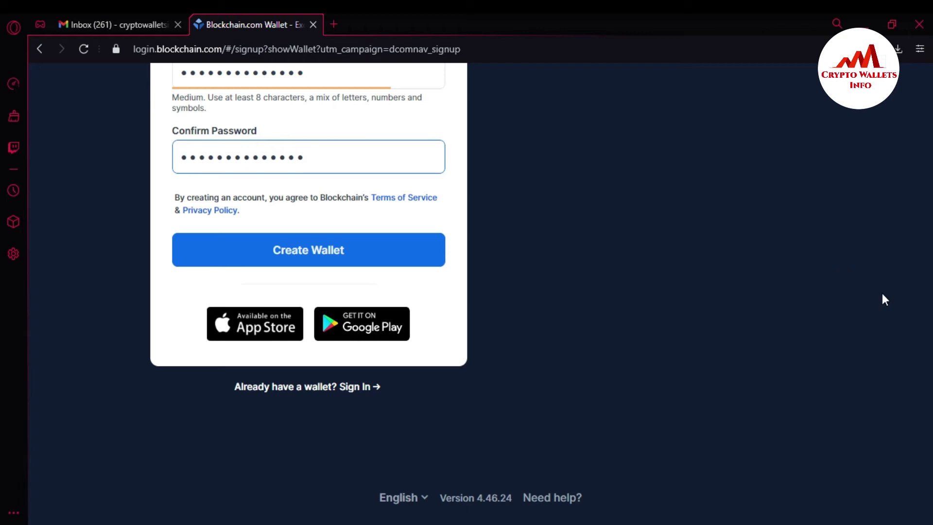
{"action": "key", "text": "Home"}
- Submit the completed sign-up form with Create Wallet
{"action": "left_click", "coordinate": [309, 256]}
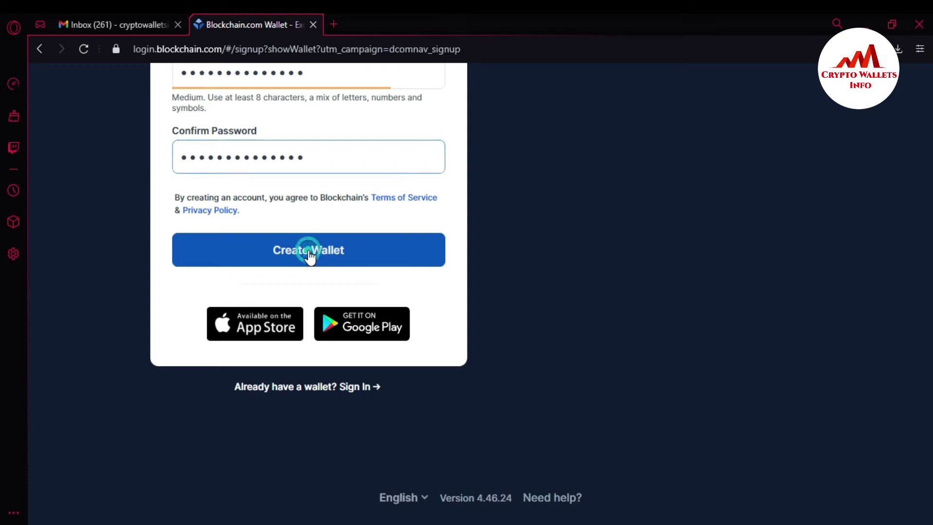
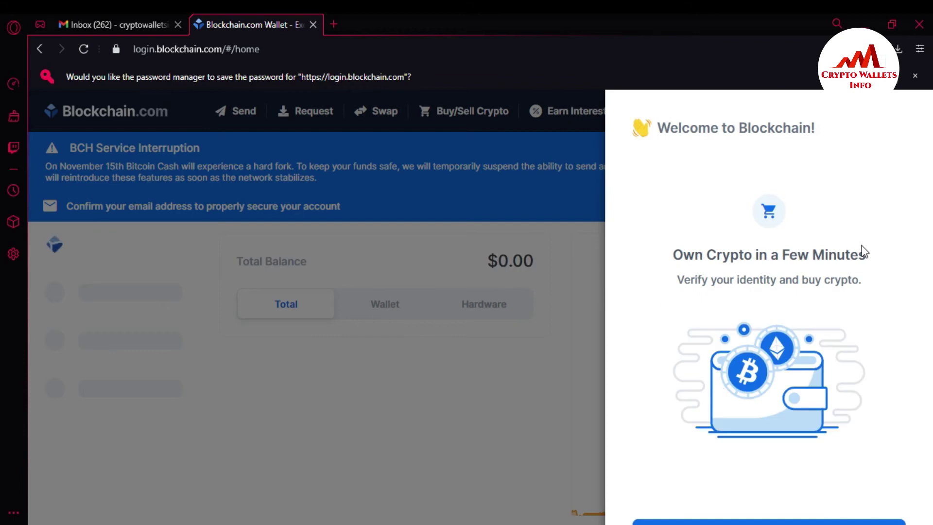
- Close the 'Welcome to Blockchain!' panel to reveal the $0.00 wallet dashboard
{"action": "left_click", "coordinate": [591, 281]}
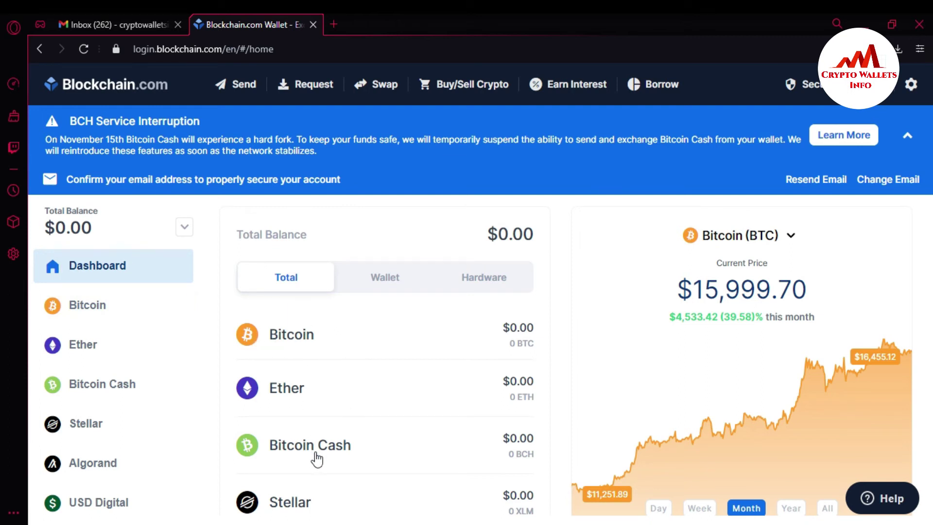
{"action": "left_click", "coordinate": [208, 309]}
- In Gmail, open 'Please Verify Your Email Address' and confirm with 'Yes, This Is My Email'
{"action": "left_click", "coordinate": [97, 22]}
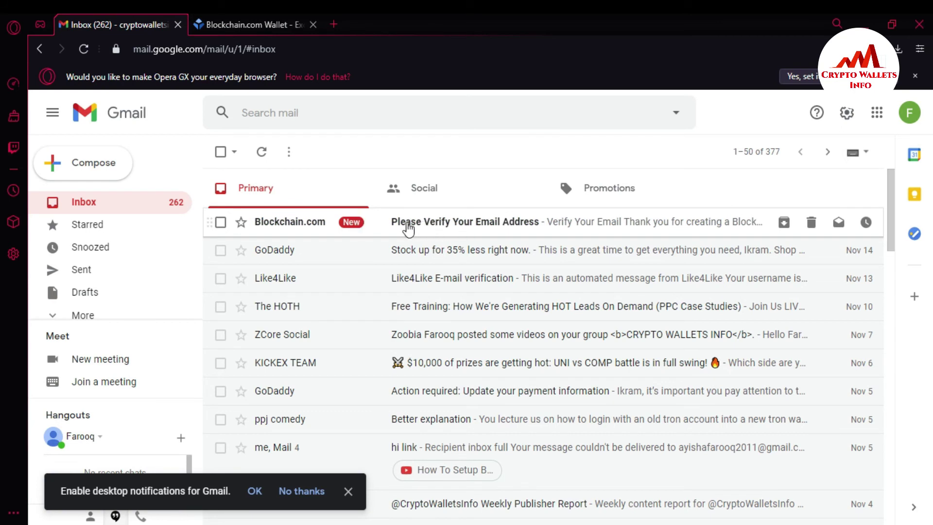
{"action": "left_click", "coordinate": [443, 224]}
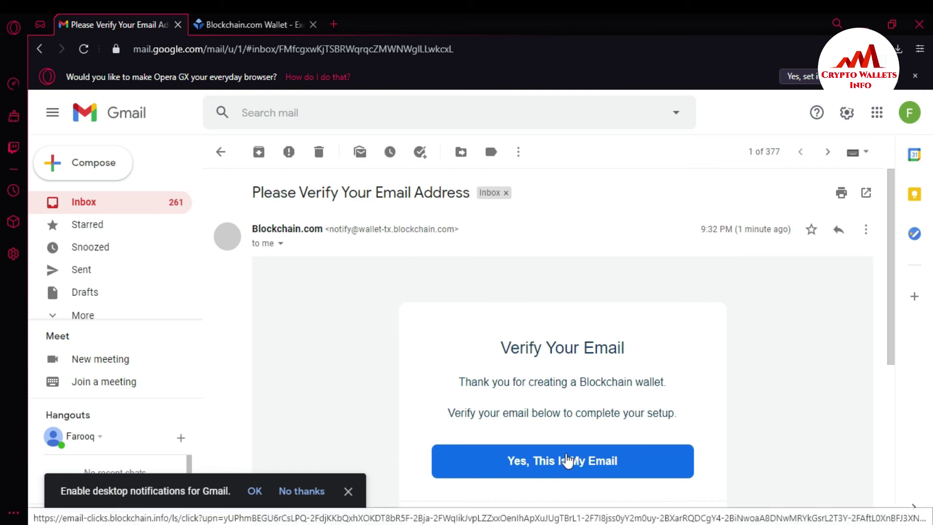
{"action": "left_click", "coordinate": [581, 464]}
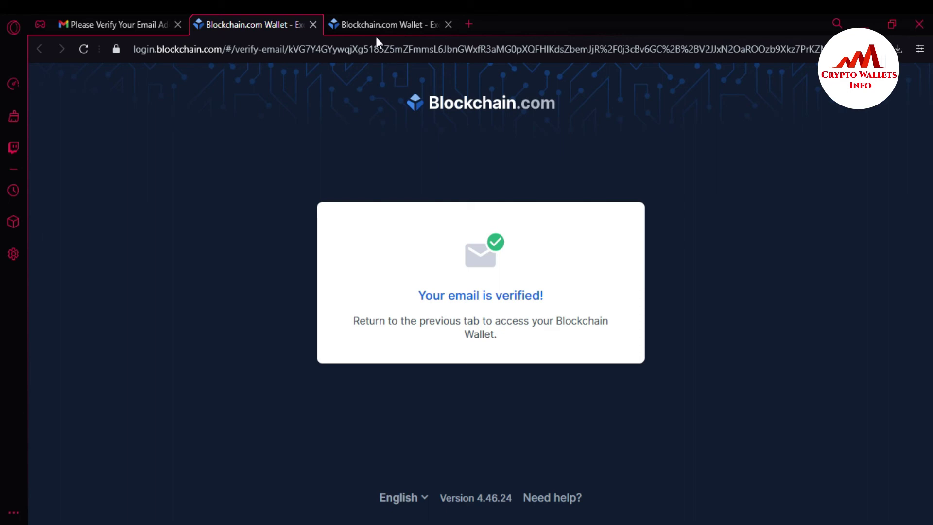
- Go back to the Blockchain.com Wallet tab showing the 'Welcome Back!' login form
{"action": "left_click", "coordinate": [359, 25]}
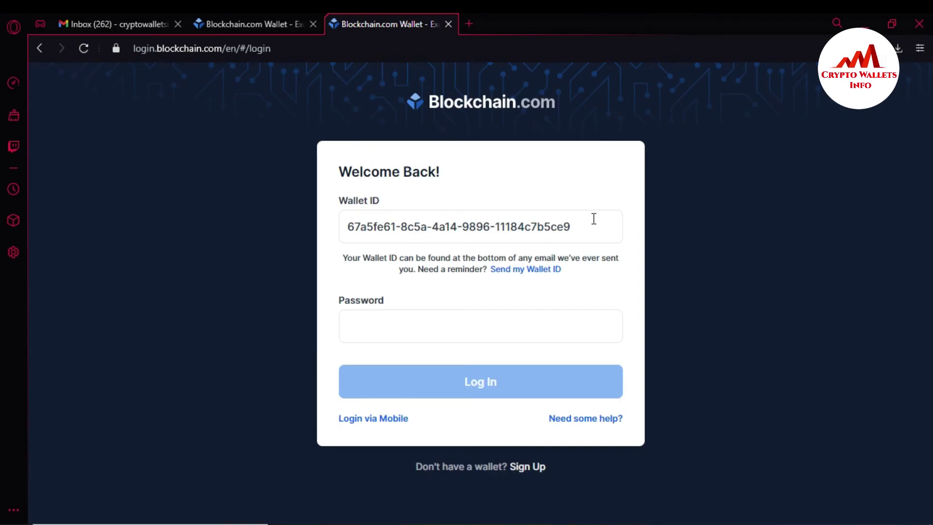
- Paste the login form's Wallet ID into a new untitled Notepad note, then minimize Notepad
{"action": "left_click_drag", "start_coordinate": [594, 221], "coordinate": [342, 219]}
{"action": "key", "text": "ctrl+c"}
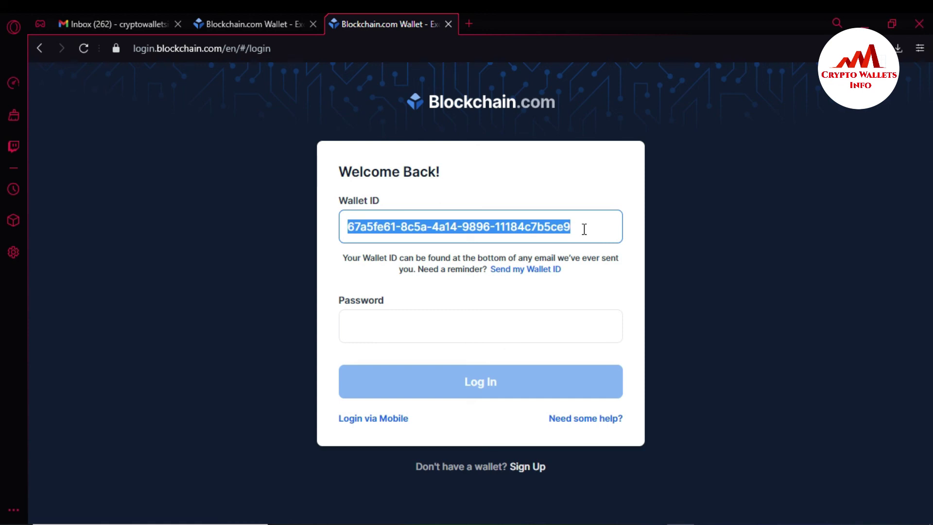
{"action": "left_click", "coordinate": [452, 523]}
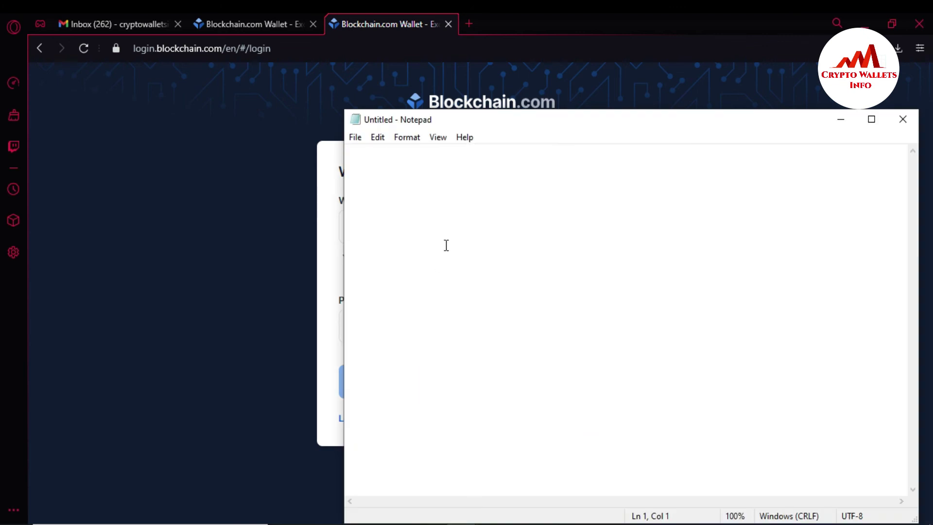
{"action": "key", "text": "ctrl+v"}
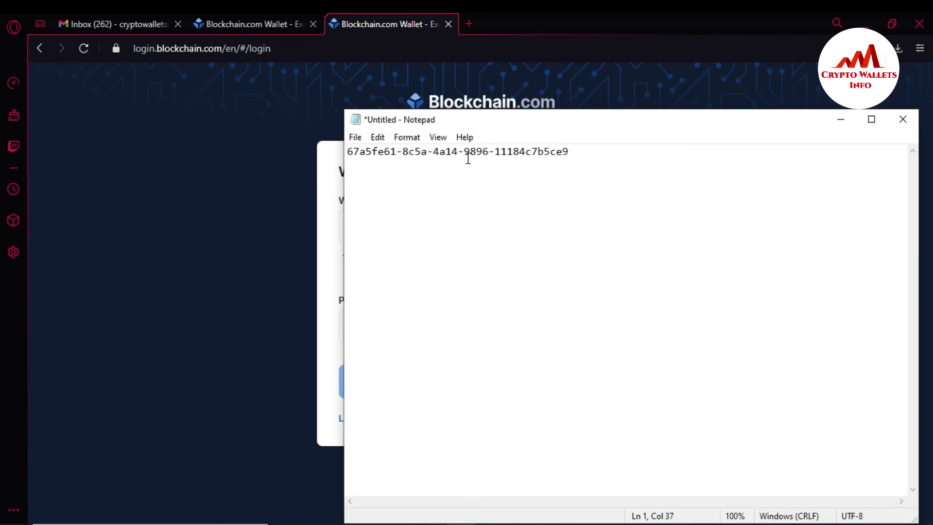
{"action": "left_click_drag", "start_coordinate": [552, 121], "coordinate": [403, 171]}
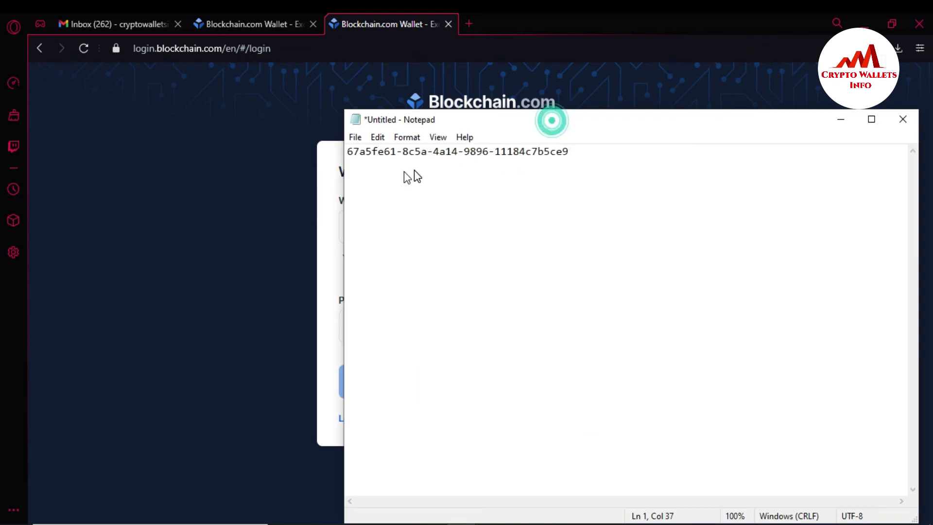
{"action": "left_click", "coordinate": [685, 172]}
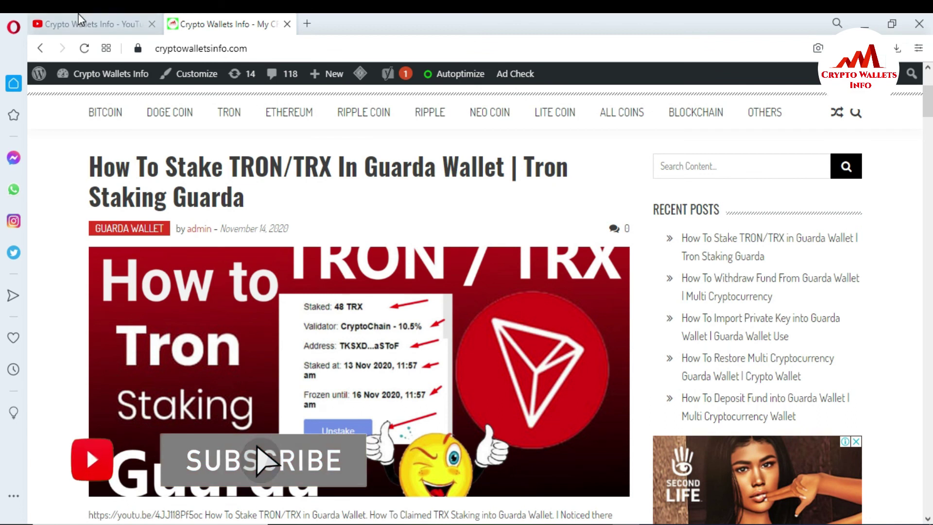
- Move from the YouTube channel to the cryptowalletsinfo.com 'How To Stake TRON/TRX In Guarda Wallet' article
{"action": "left_click", "coordinate": [78, 15]}
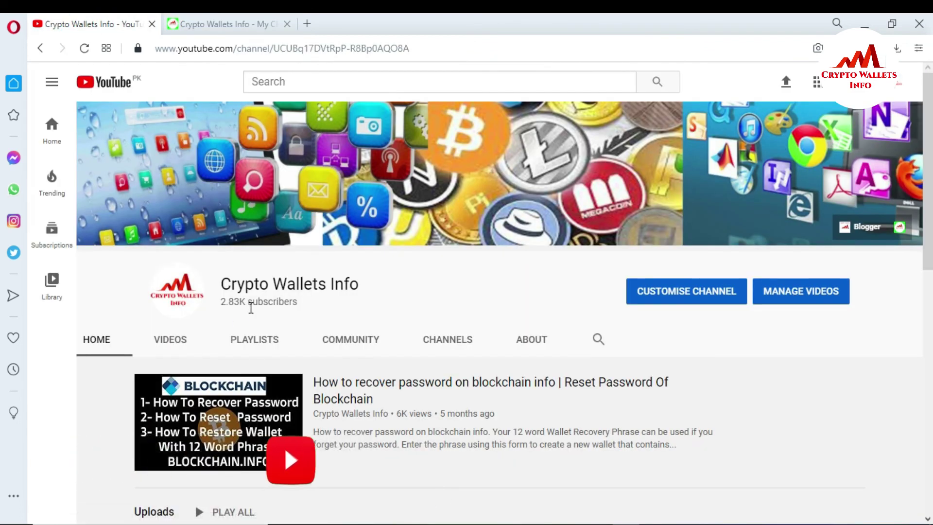
{"action": "left_click", "coordinate": [226, 15]}
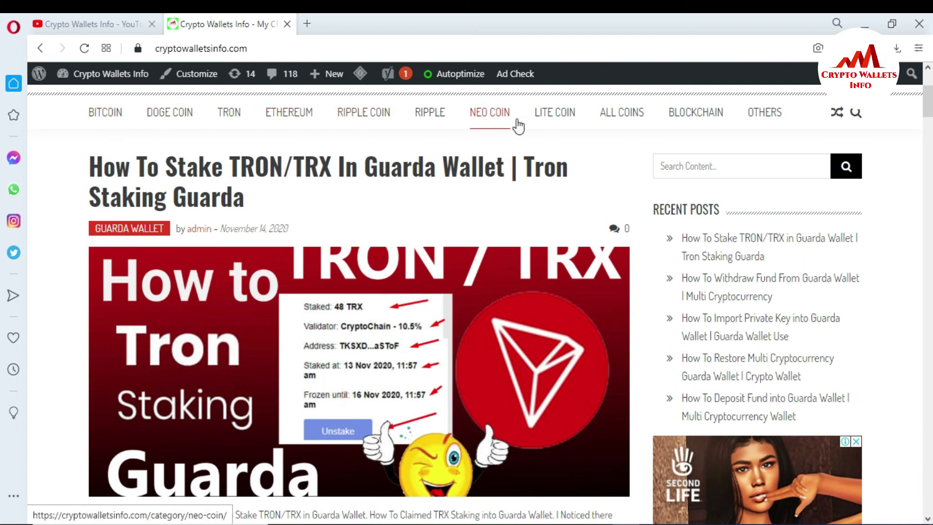
{"action": "mouse_move", "coordinate": [632, 119]}
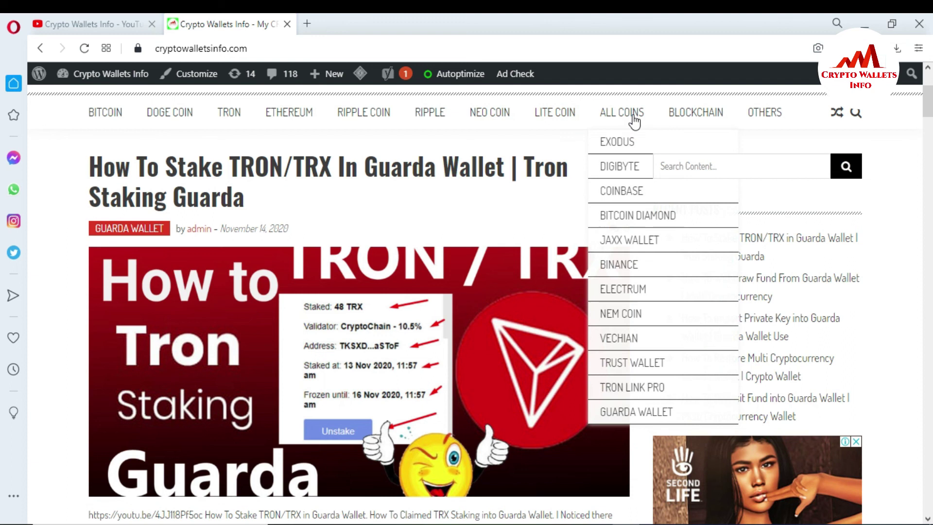